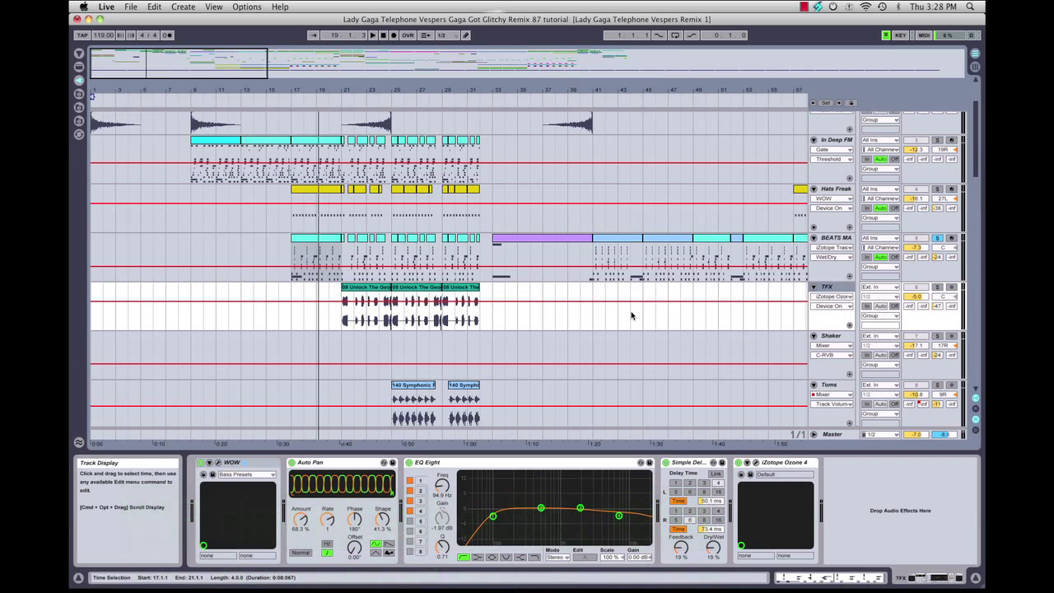
# Play the first TFX glitch clip from bar 21 with the TFX track soloed.
pyautogui.click(358, 288)
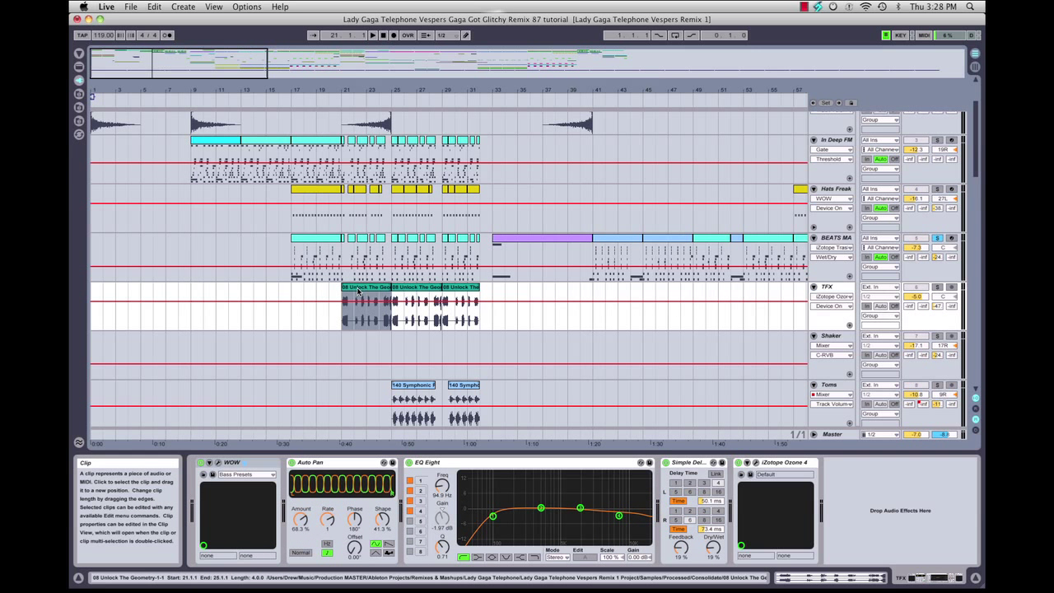
pyautogui.click(342, 100)
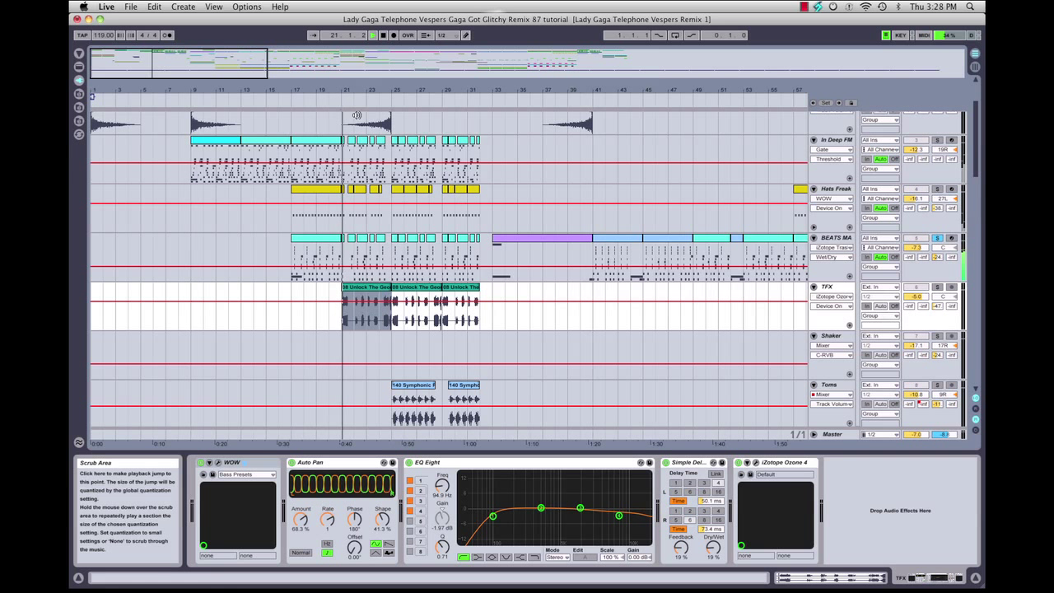
pyautogui.click(936, 286)
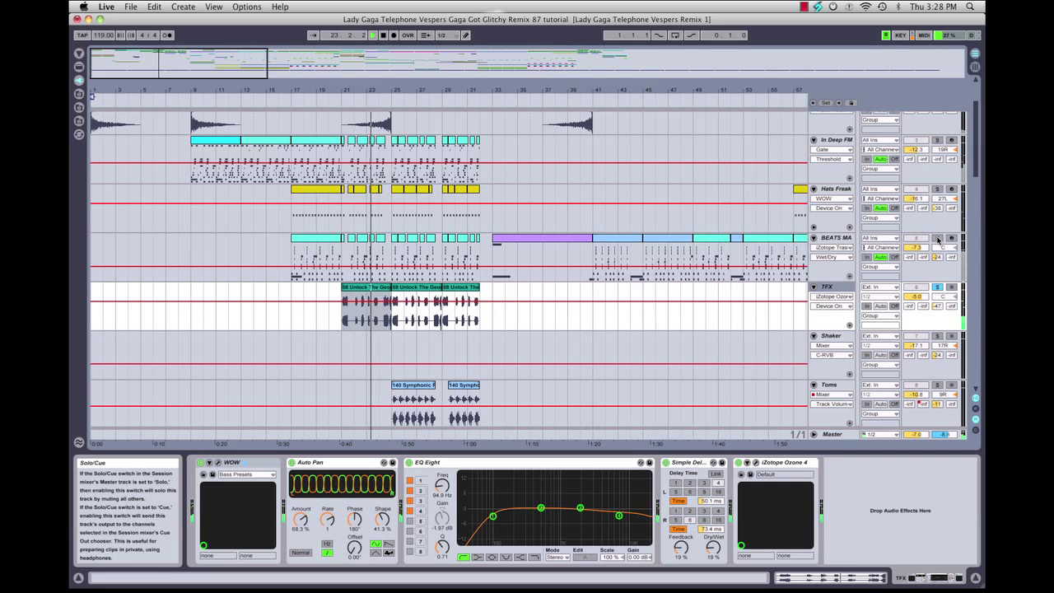
# Stop playback, view the next glitch clip's sample details, then return to the device chain.
pyautogui.click(401, 290)
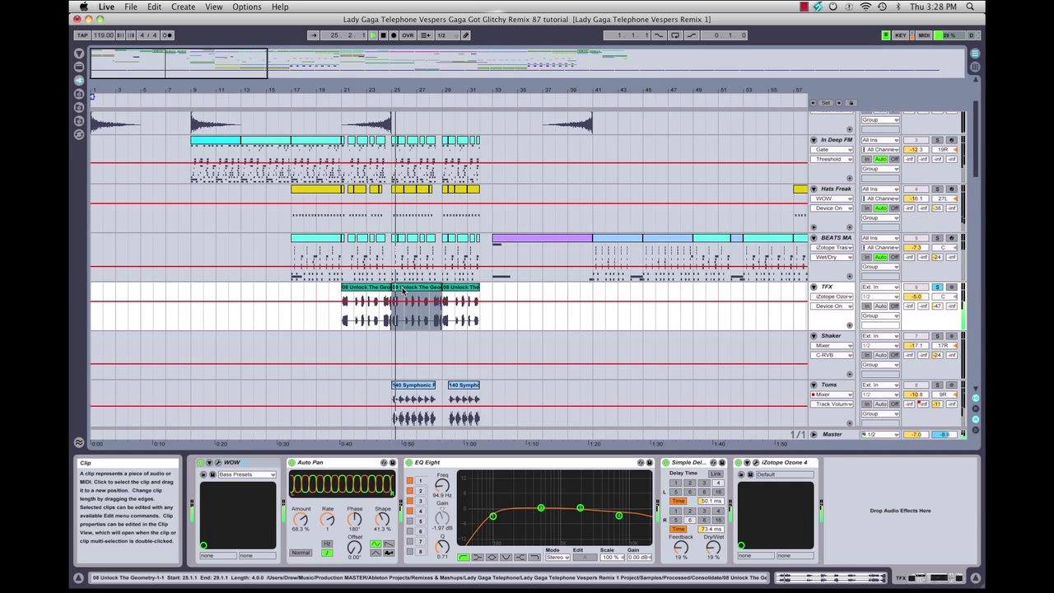
pyautogui.press('space')
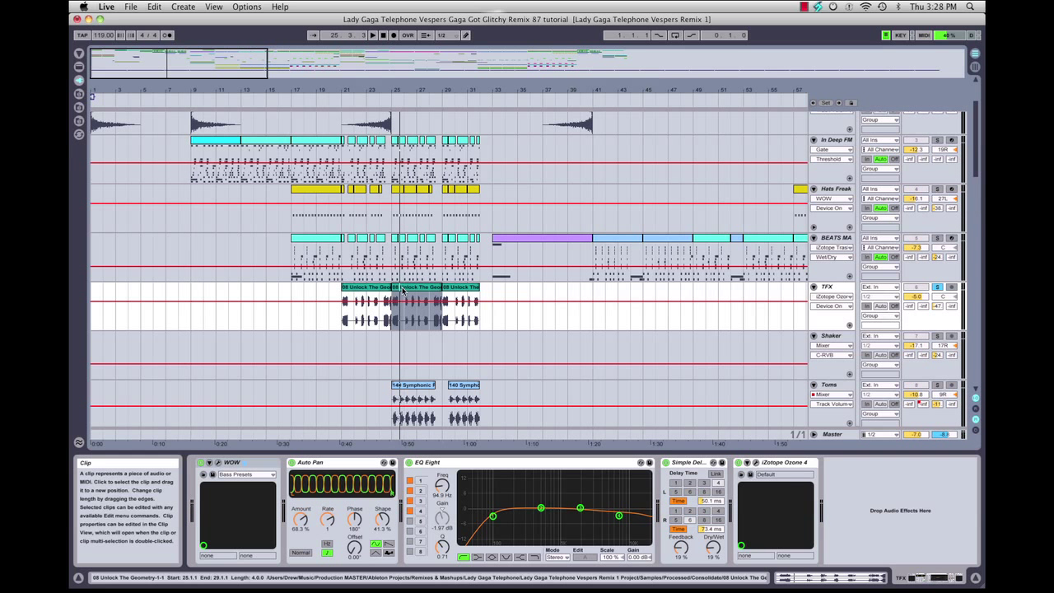
pyautogui.doubleClick(402, 289)
pyautogui.hotkey('shift', 'Tab')
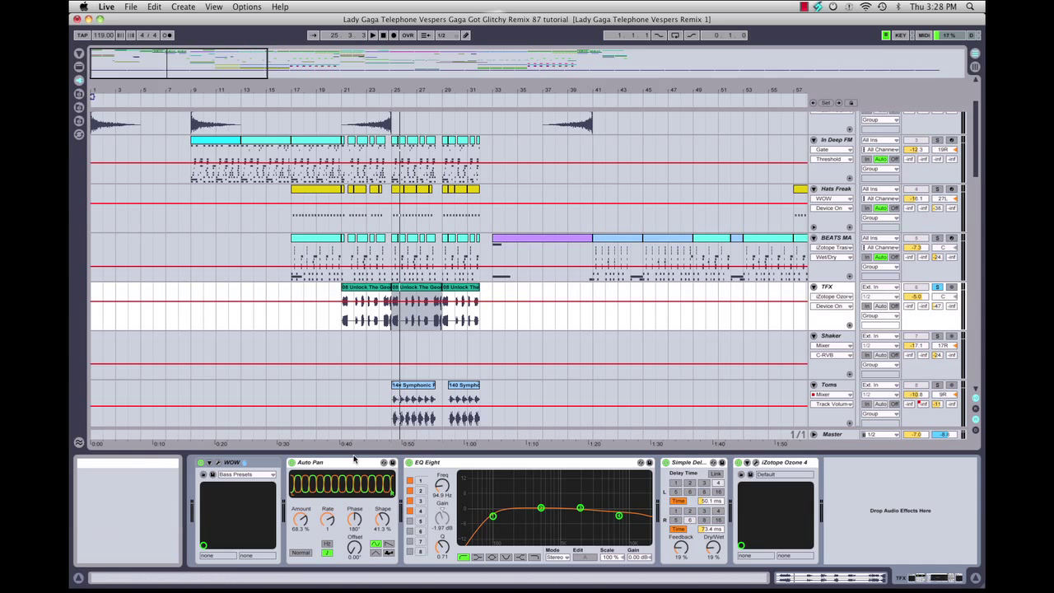
# Open and close the WOW plug-in window, then select Auto Pan, EQ Eight and Simple Delay.
pyautogui.click(219, 463)
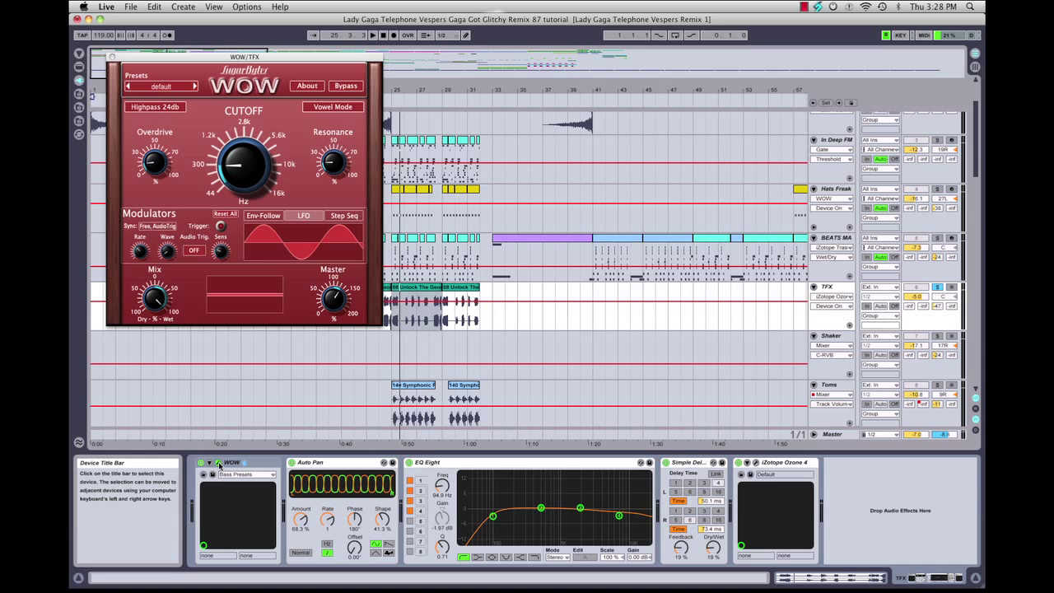
pyautogui.click(219, 463)
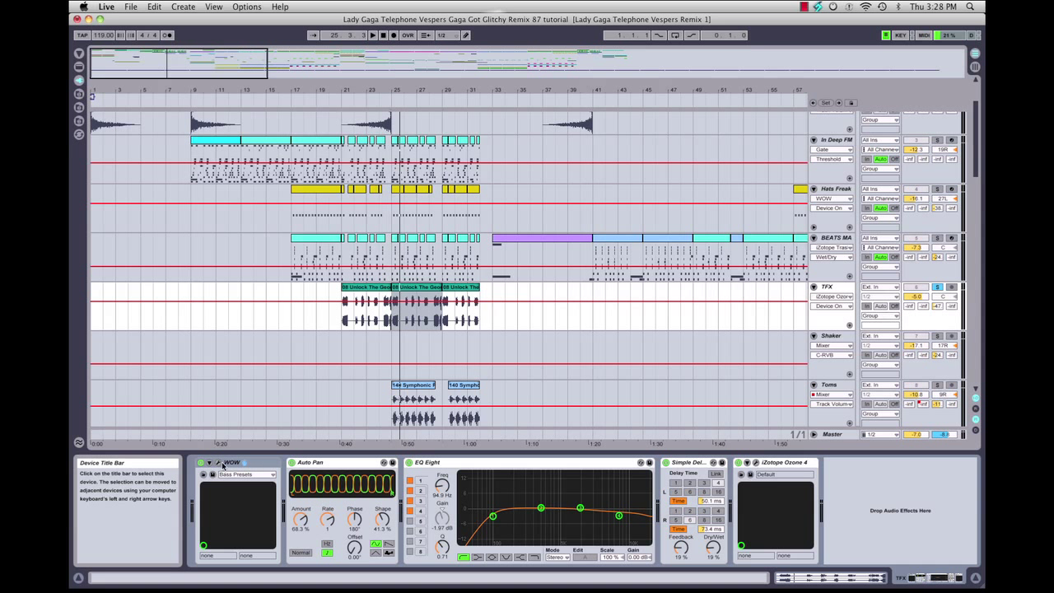
pyautogui.click(351, 466)
pyautogui.click(488, 466)
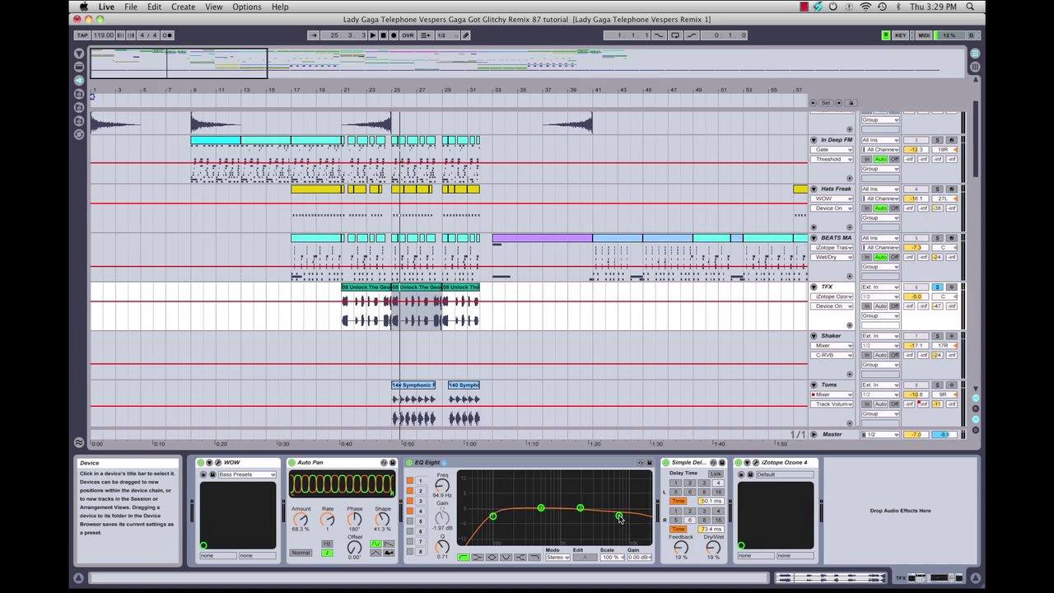
pyautogui.click(692, 466)
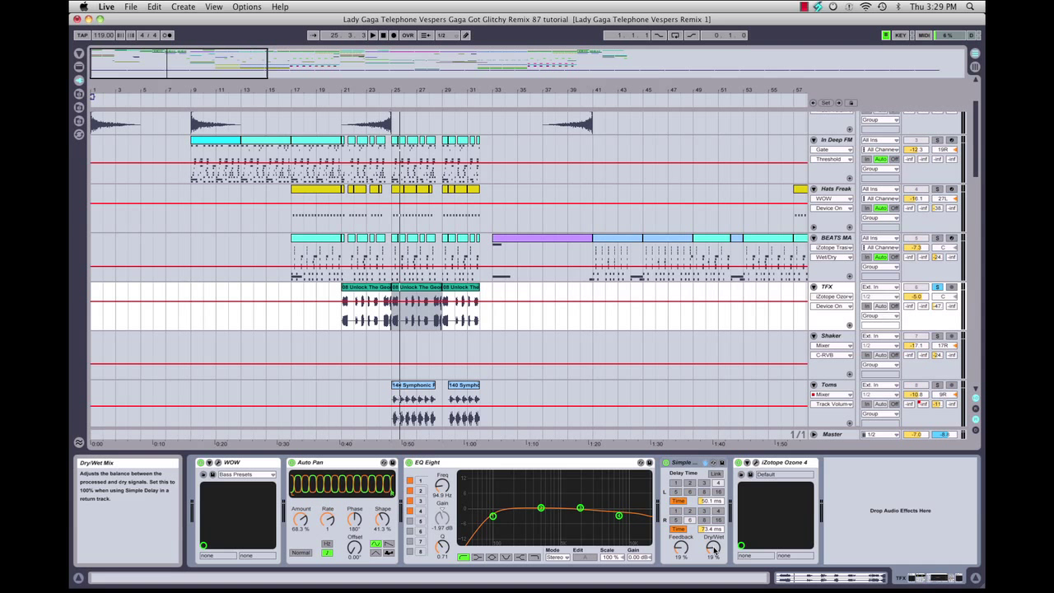
# Start playback and turn up Simple Delay's Dry/Wet mix on the TFX track.
pyautogui.press('space')
pyautogui.moveTo(714, 550)
pyautogui.mouseDown()
pyautogui.moveTo(713, 508)
pyautogui.moveTo(713, 552)
pyautogui.mouseUp()
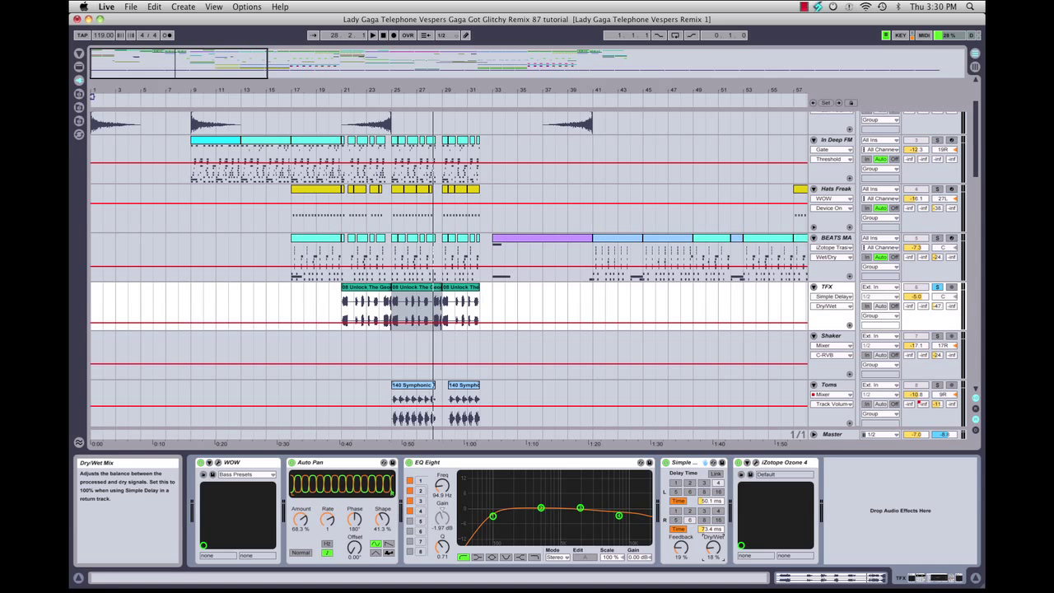
# Open iZotope Ozone 4, move its window up-left, enable Multiband Stereo Imaging, and close the preset manager.
pyautogui.click(756, 466)
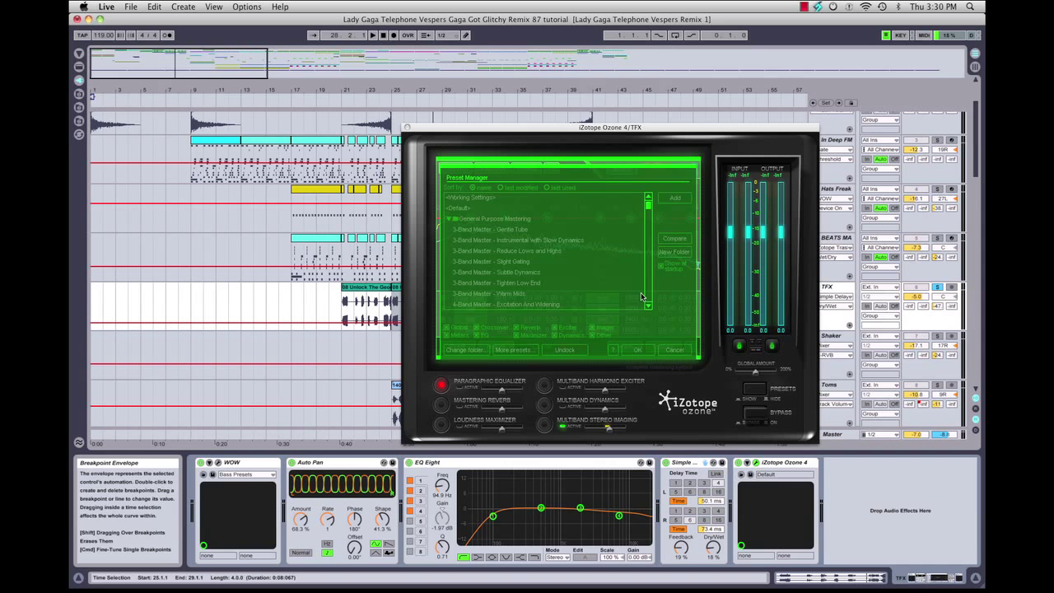
pyautogui.moveTo(608, 132); pyautogui.dragTo(550, 88)
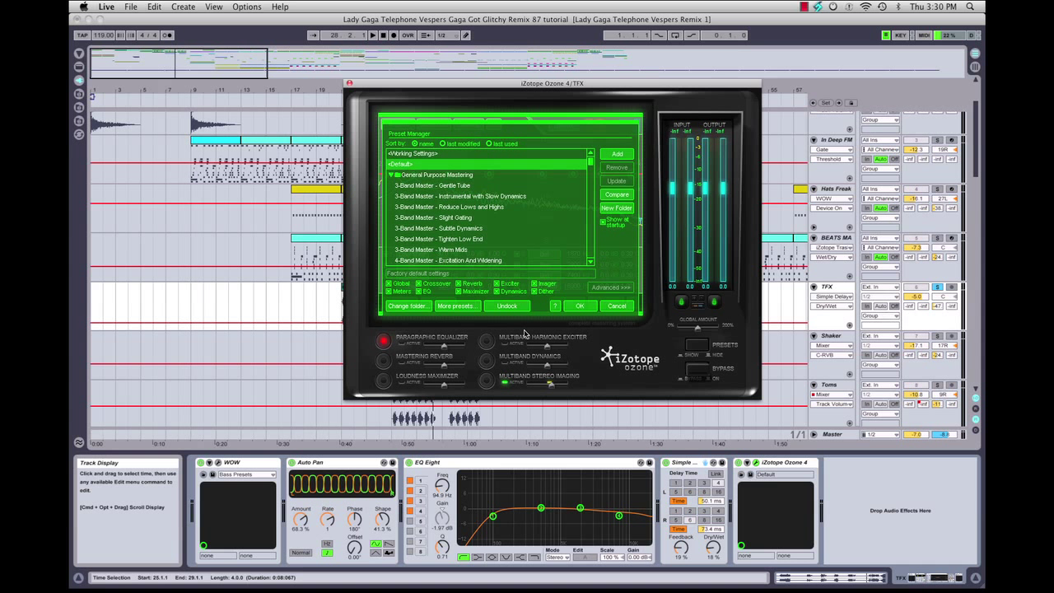
pyautogui.click(487, 380)
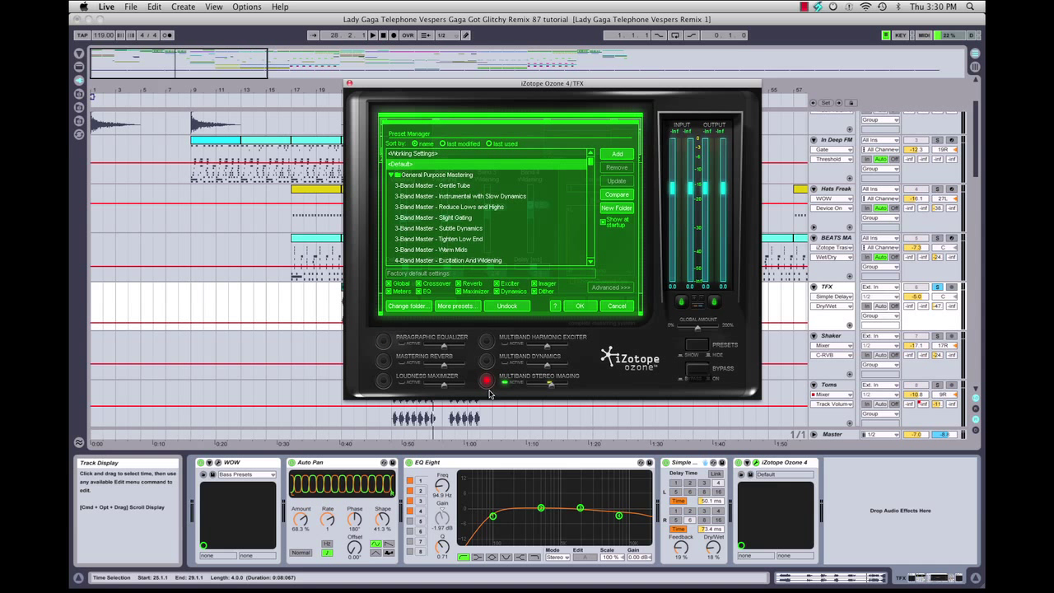
pyautogui.click(583, 309)
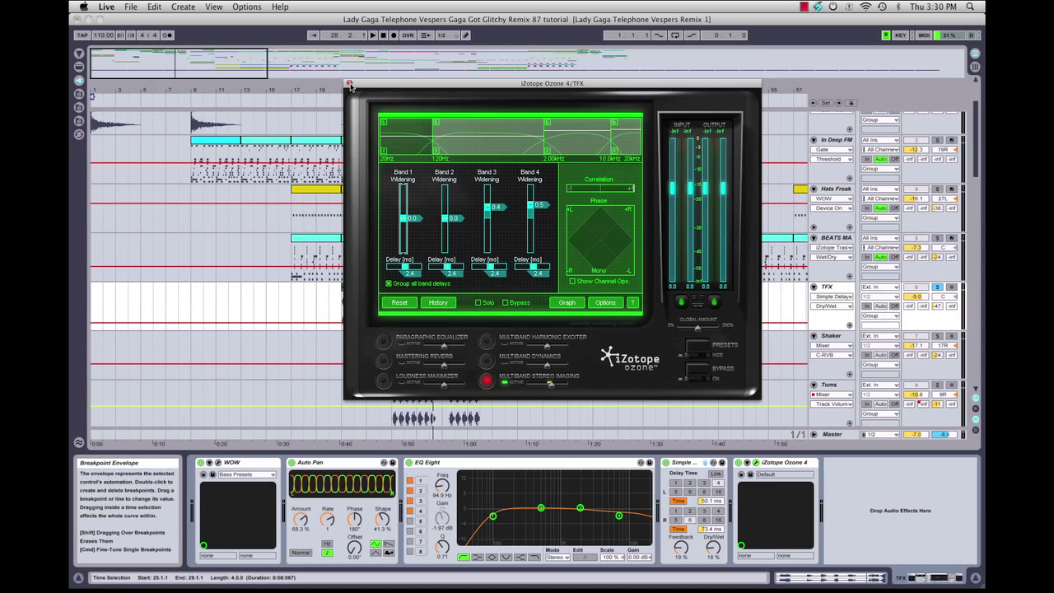
# Close Ozone, select the Shaker track and play it from bar 73.
pyautogui.click(349, 85)
pyautogui.scroll(-3, 674, 307)
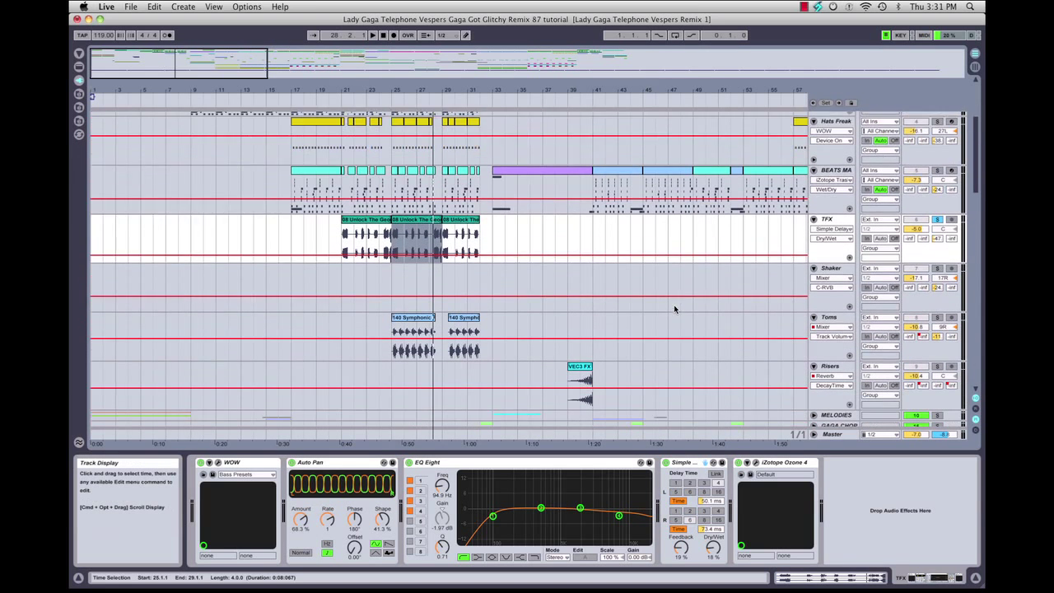
pyautogui.scroll(-1, 674, 307)
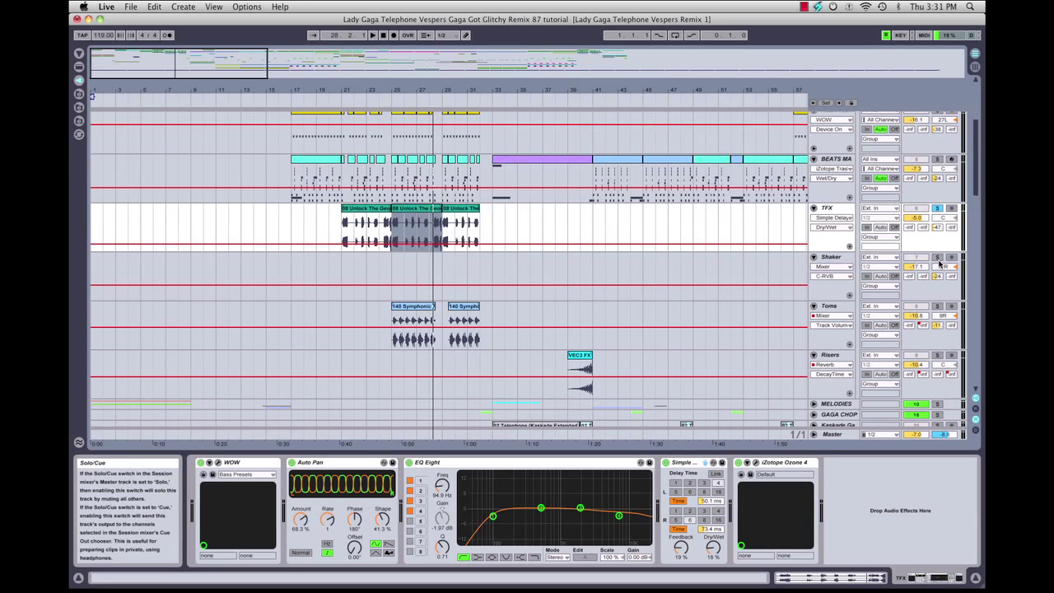
pyautogui.hscroll(5, 534, 269)
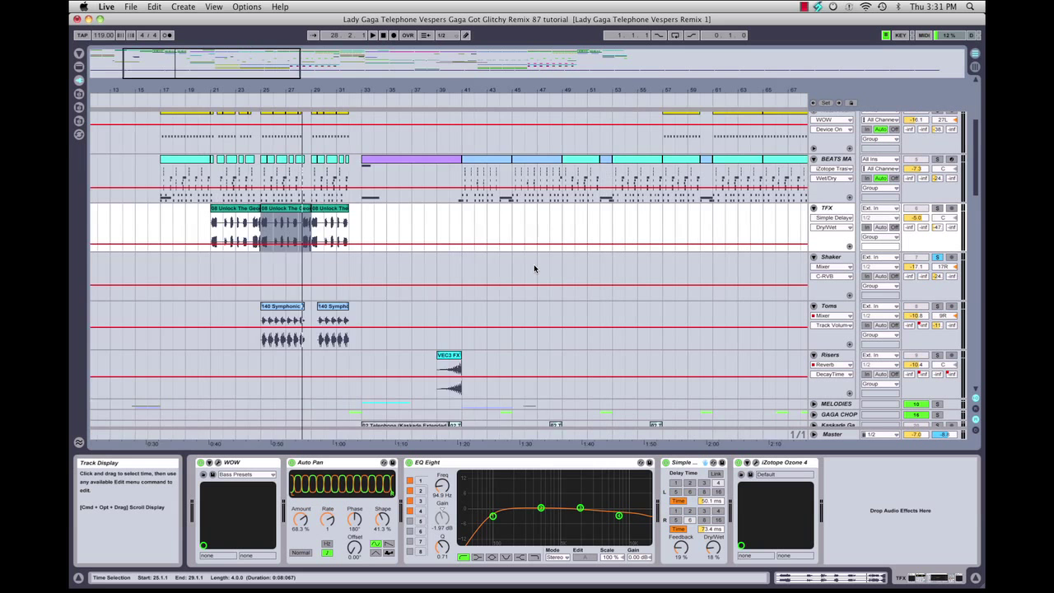
pyautogui.hscroll(15, 534, 269)
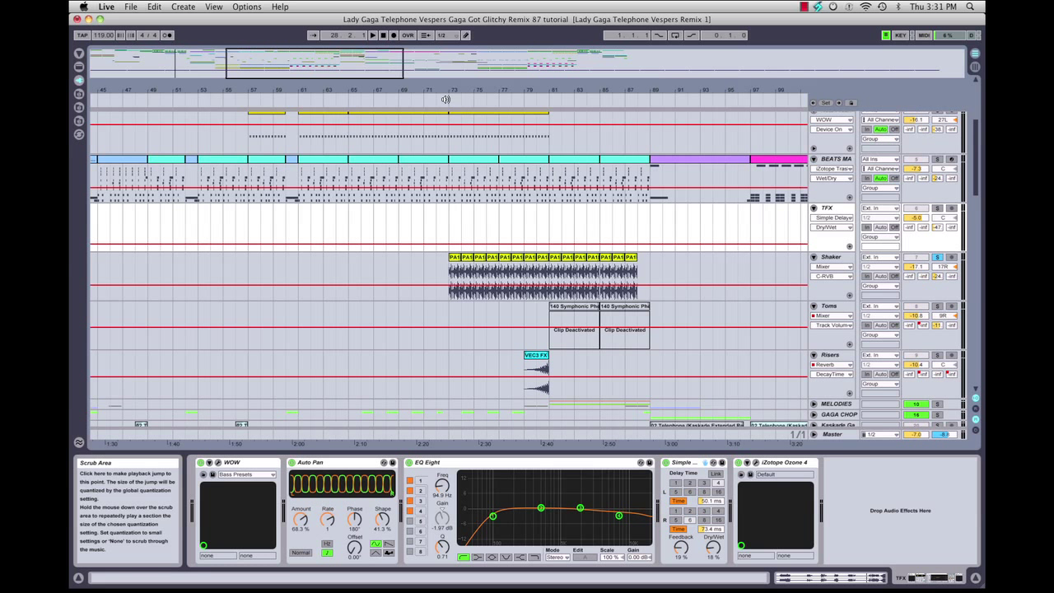
pyautogui.click(455, 258)
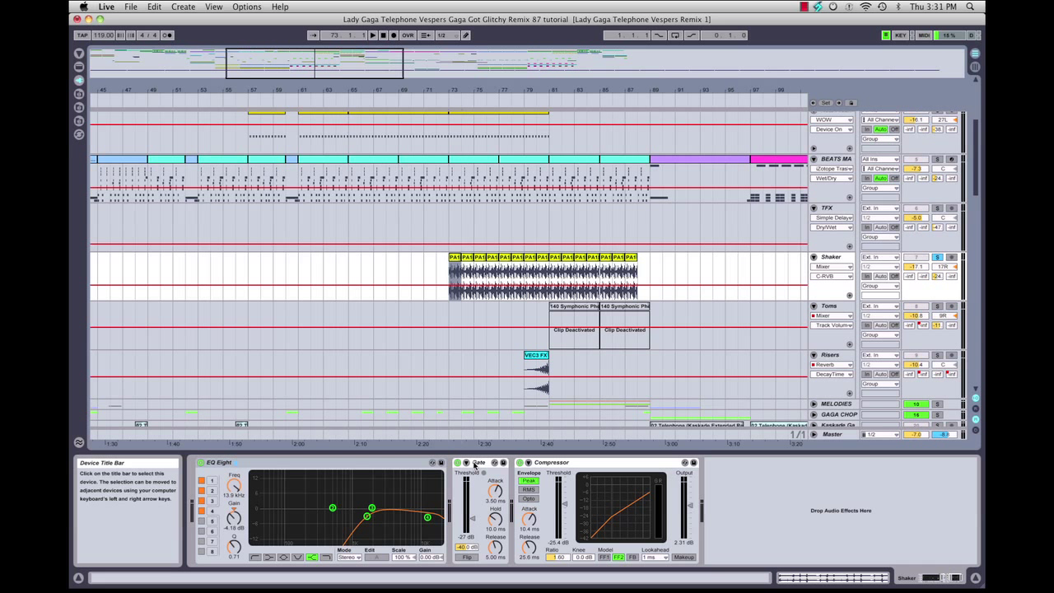
pyautogui.click(446, 101)
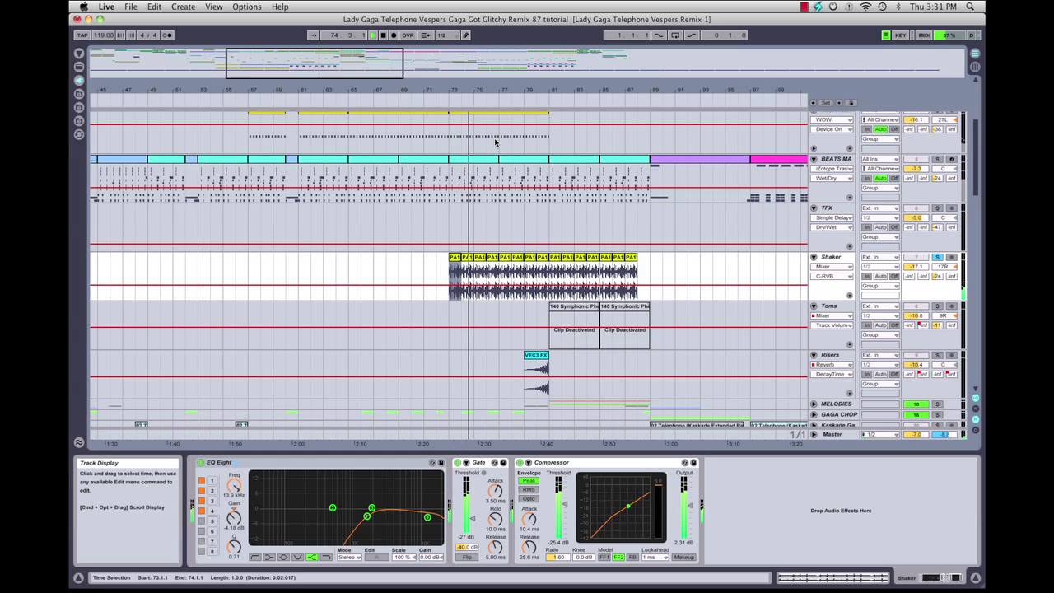
pyautogui.press('space')
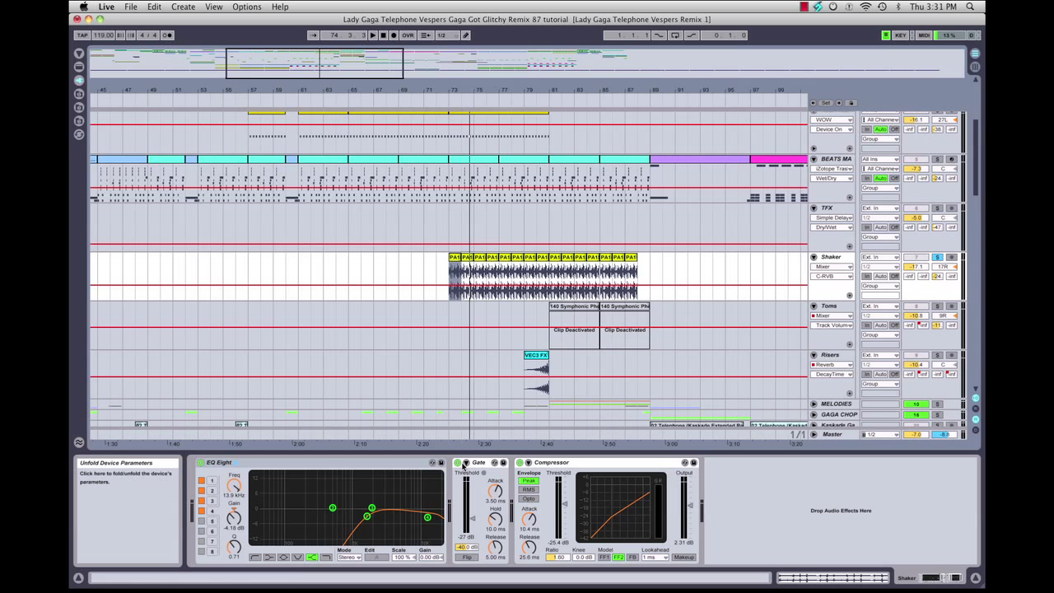
# Compare the Shaker with its Gate bypassed and re-enabled, then select one bar at bar 73.
pyautogui.click(458, 464)
pyautogui.press('space')
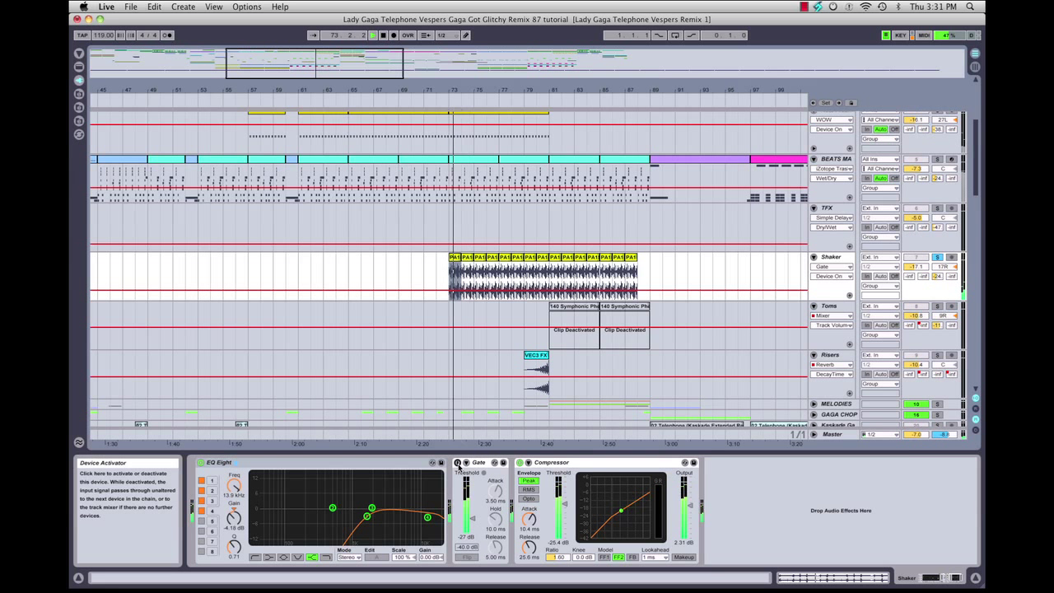
pyautogui.press('space')
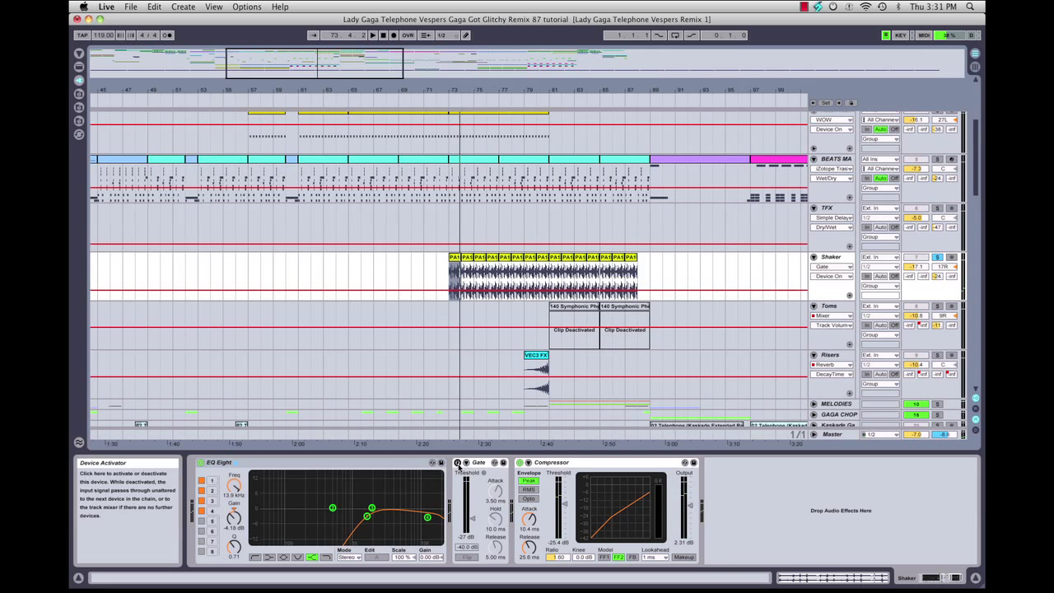
pyautogui.click(458, 464)
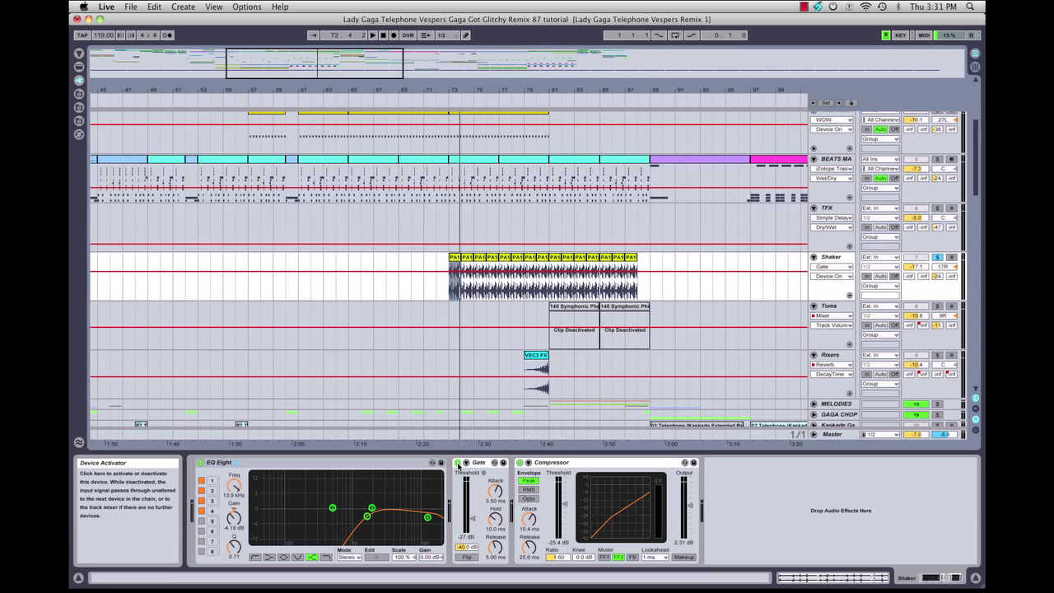
pyautogui.press('space')
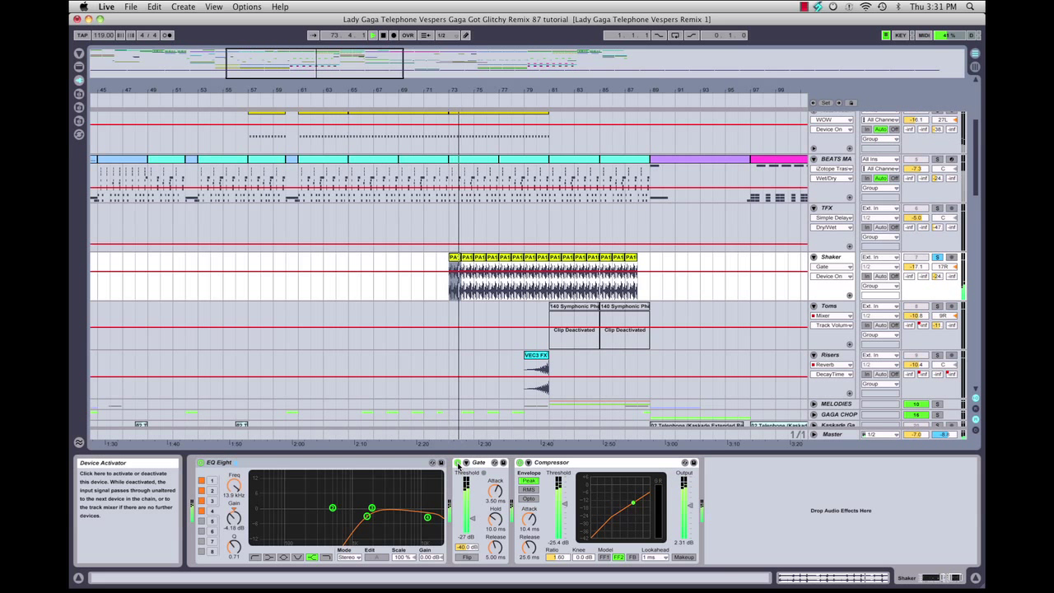
pyautogui.press('space')
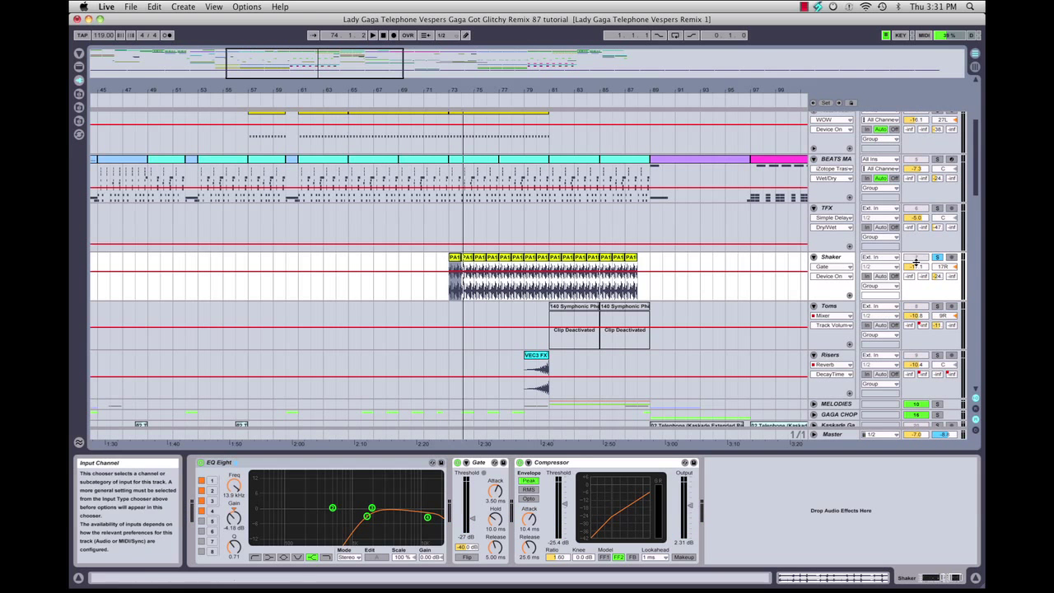
pyautogui.click(456, 280)
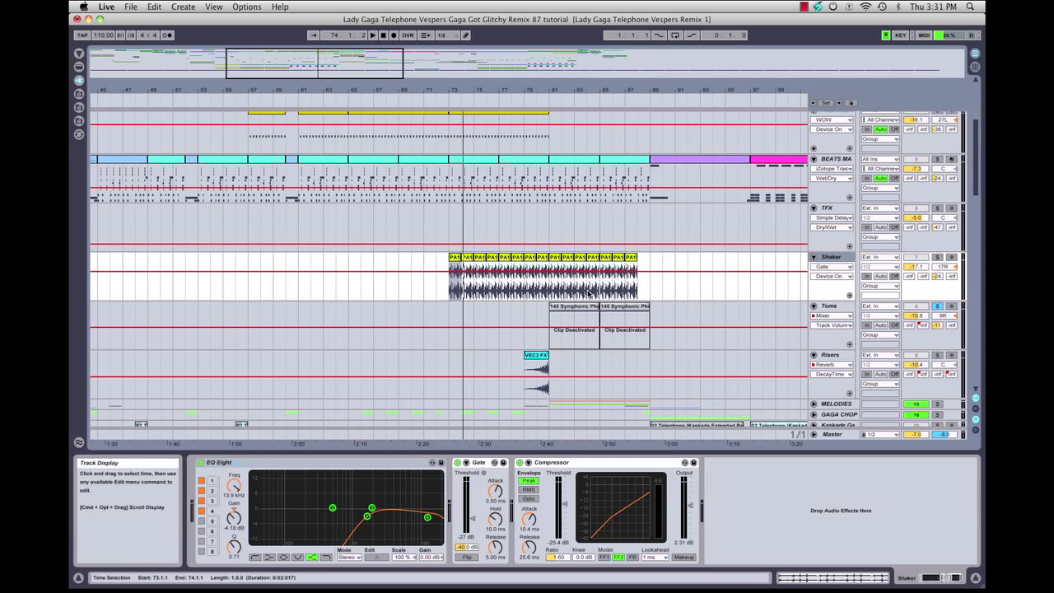
pyautogui.hscroll(-15, 489, 290)
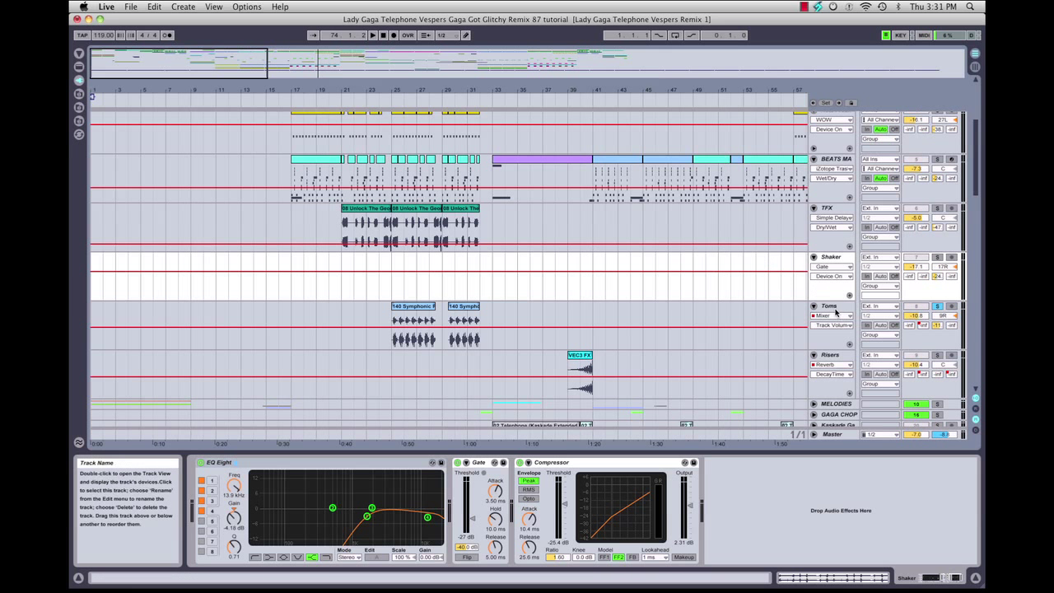
# Show the Toms track's chain and switch EQ Eight band 1 to high cut, then back to low cut.
pyautogui.click(836, 311)
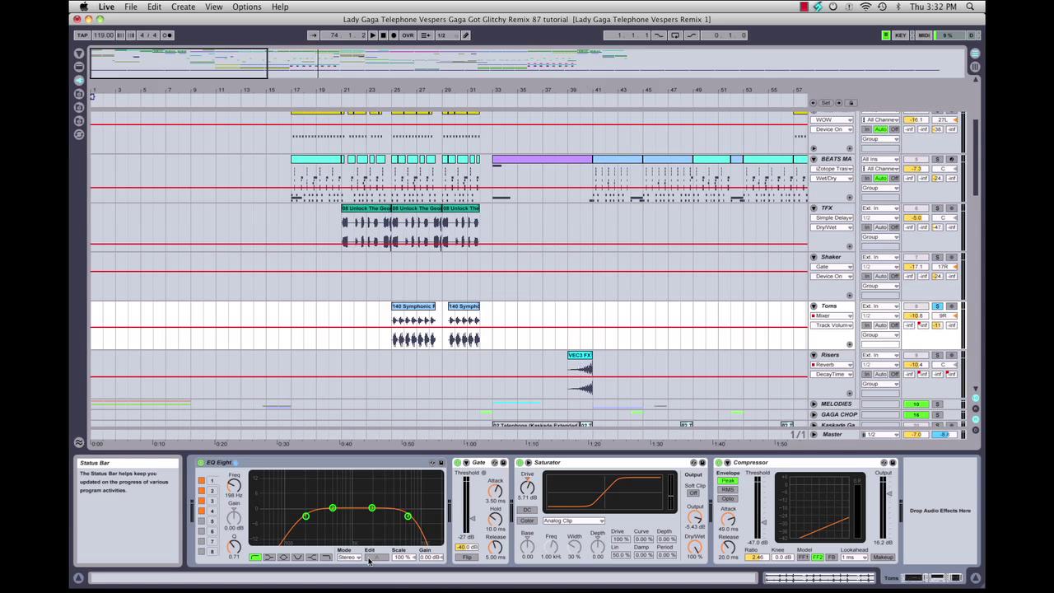
pyautogui.click(326, 557)
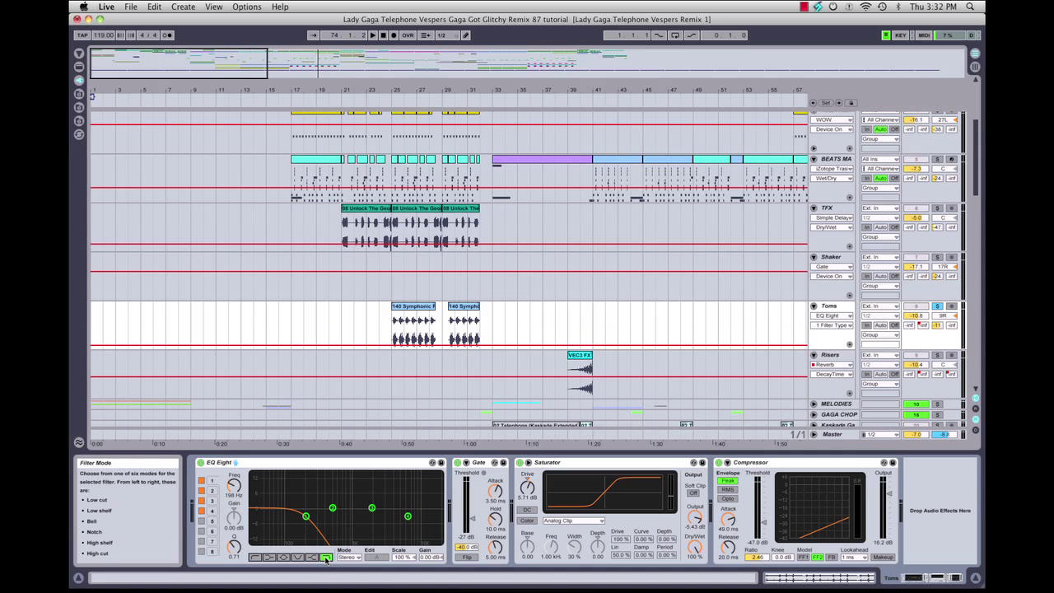
pyautogui.click(254, 558)
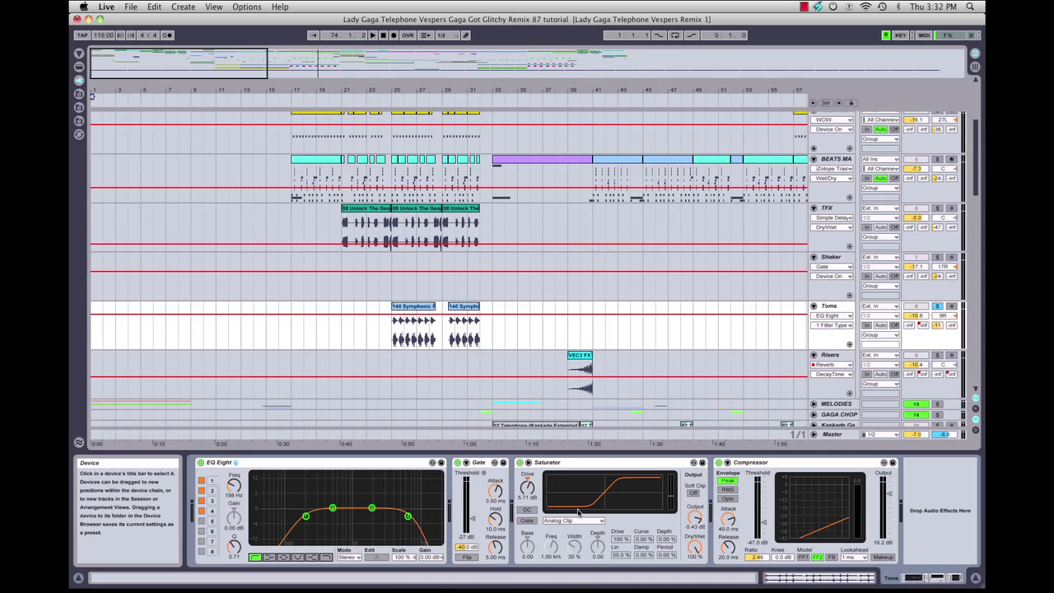
# Select the Saturator and Compressor devices and play the toms passage from bar 25.
pyautogui.click(482, 466)
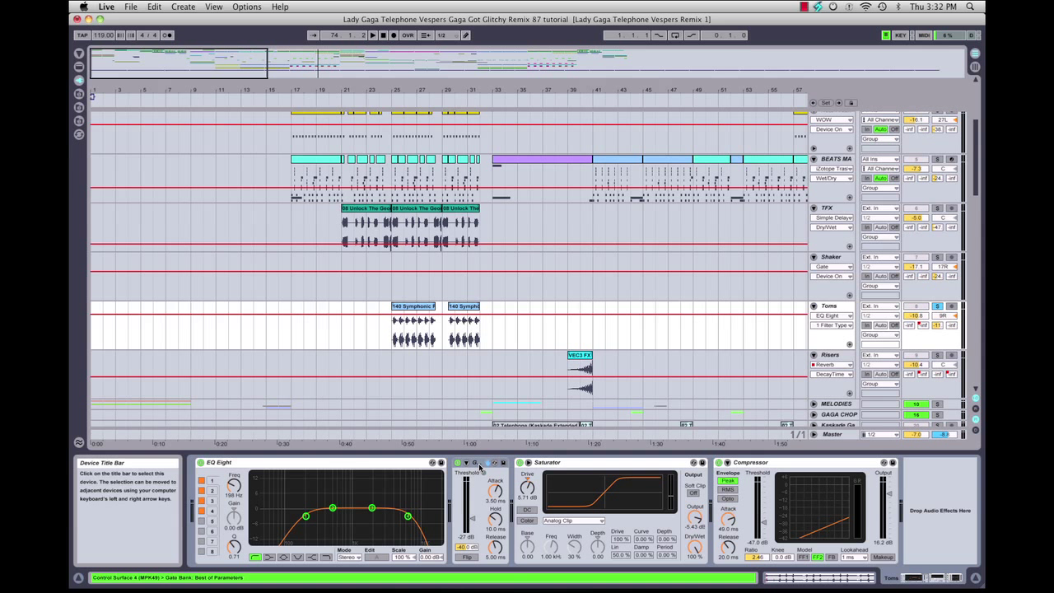
pyautogui.click(571, 463)
pyautogui.click(761, 466)
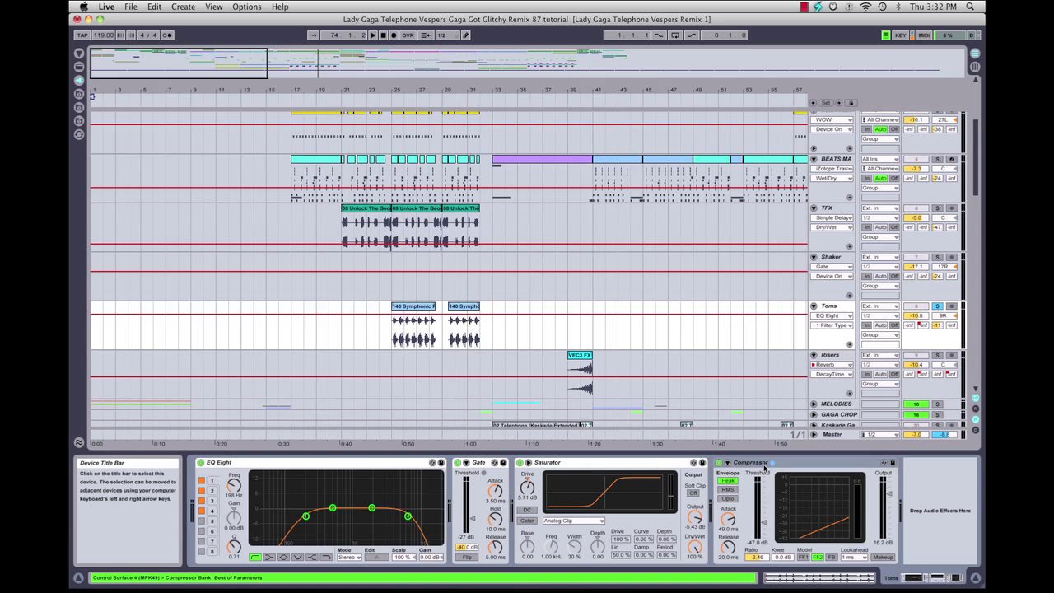
pyautogui.click(390, 99)
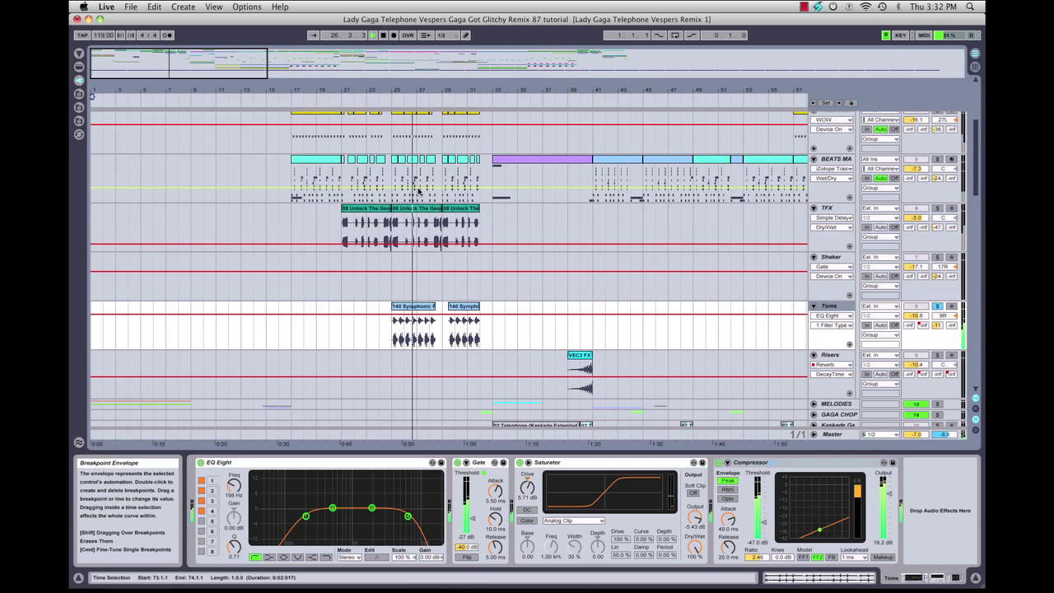
pyautogui.press('space')
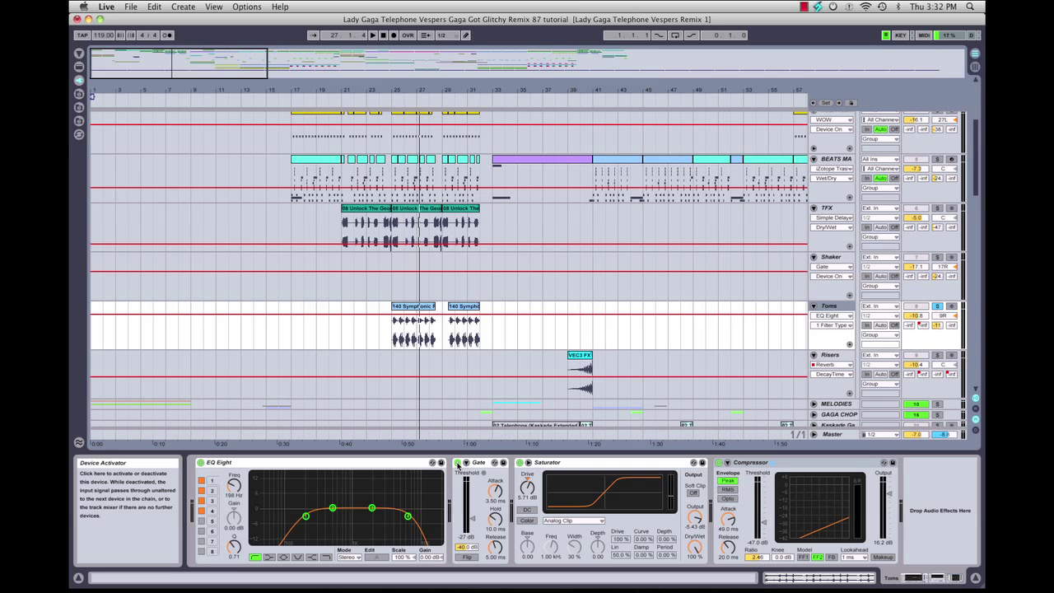
# Bypass the Toms Gate and replay the passage from bar 25 ungated.
pyautogui.click(458, 464)
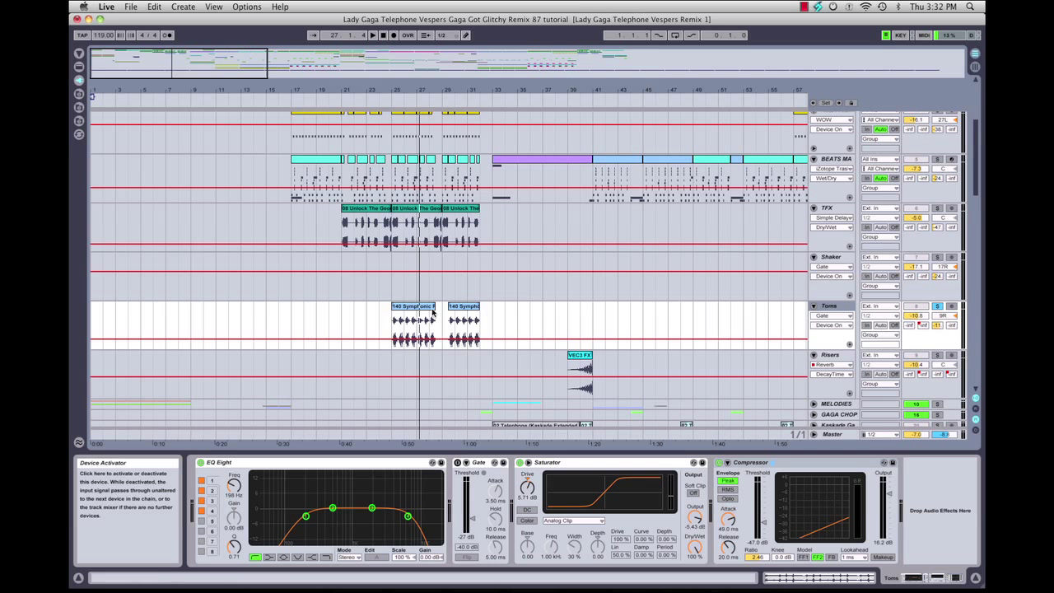
pyautogui.click(390, 97)
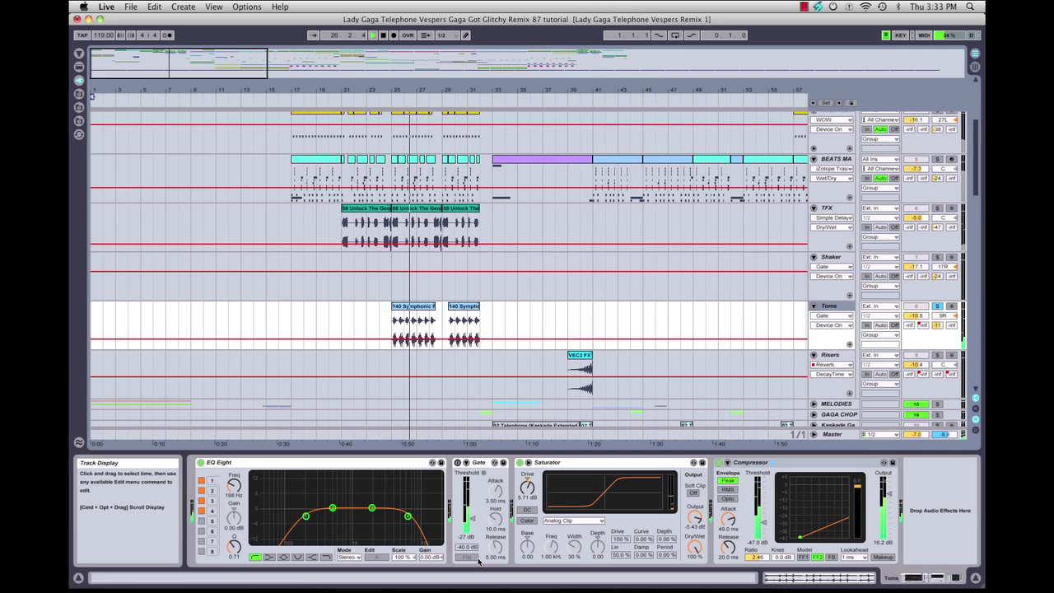
pyautogui.press('space')
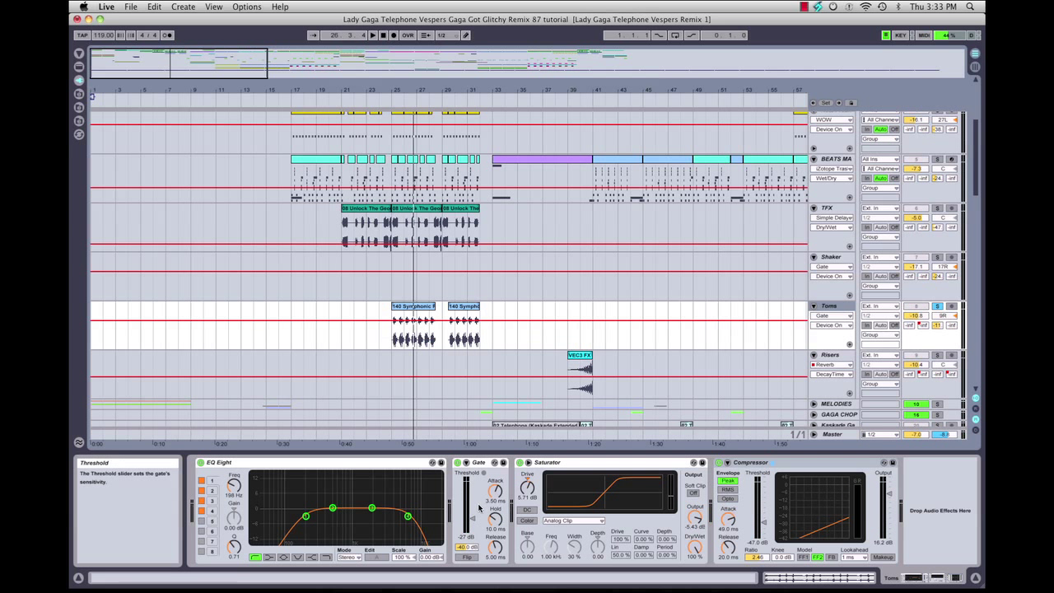
pyautogui.press('space')
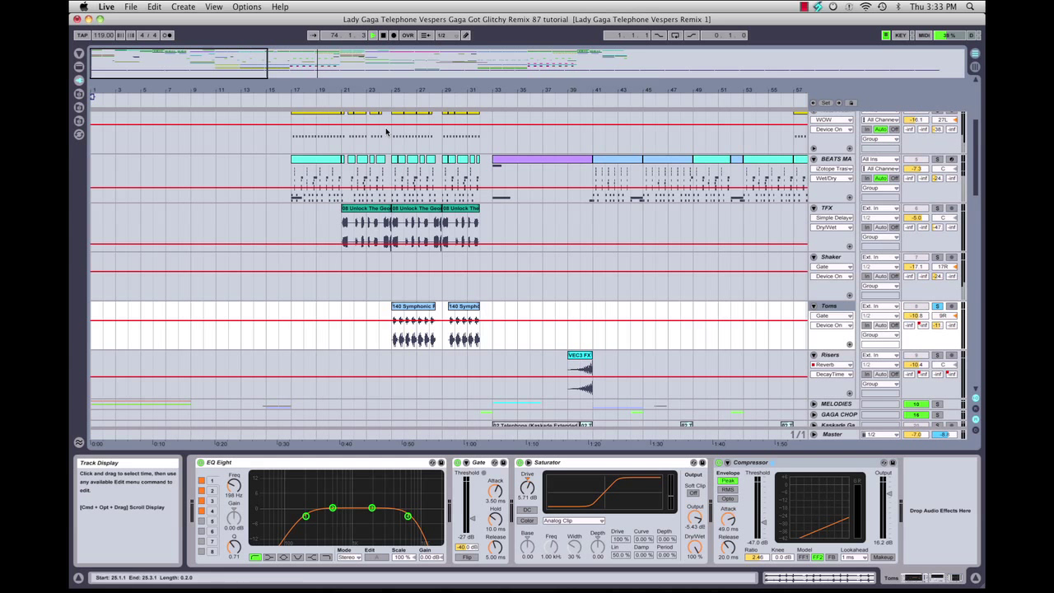
pyautogui.click(390, 102)
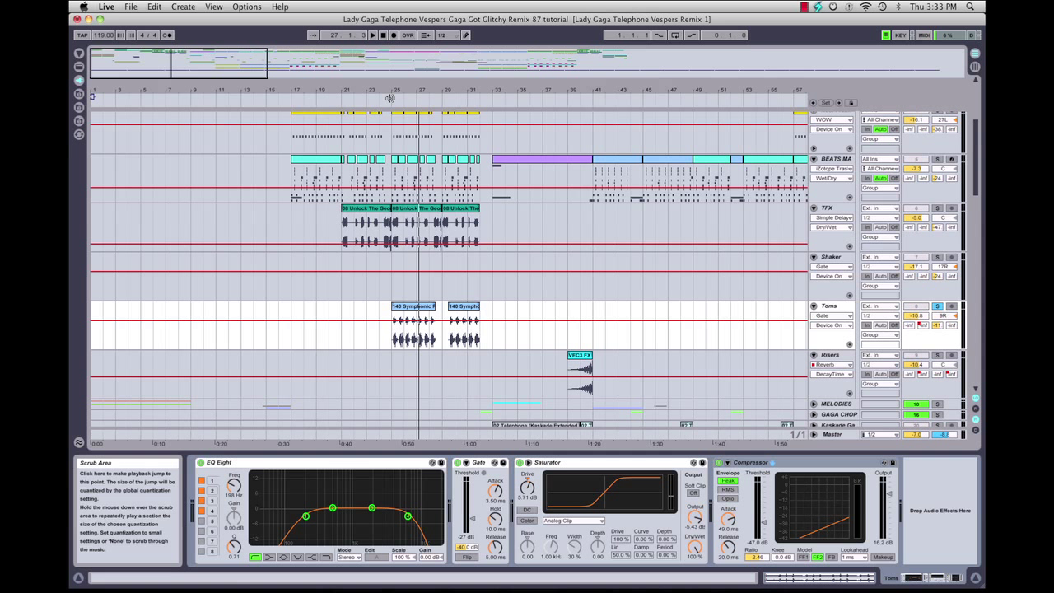
pyautogui.click(389, 98)
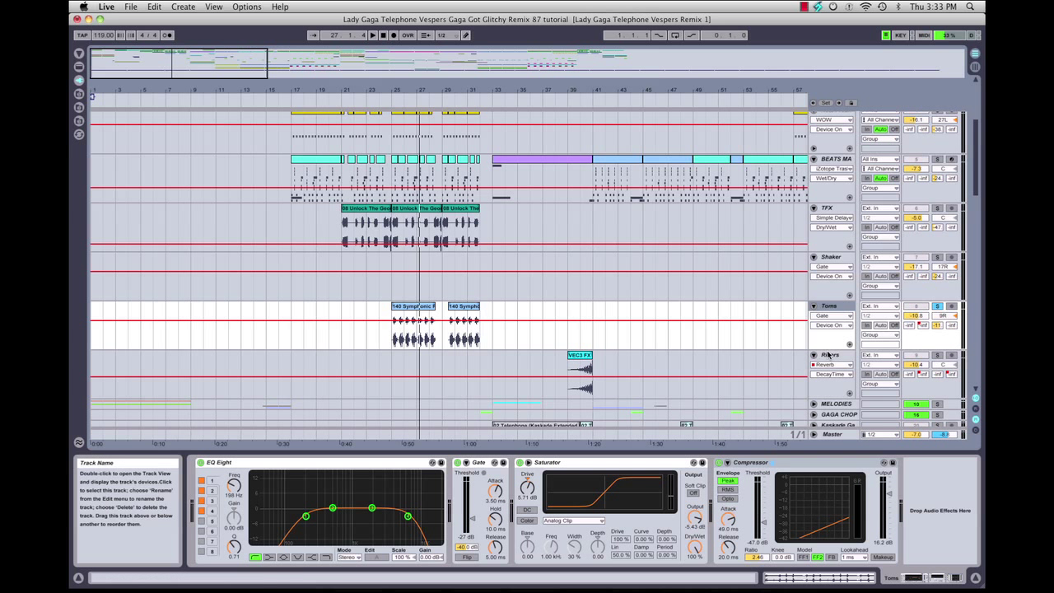
pyautogui.click(937, 355)
pyautogui.scroll(-5, 560, 152)
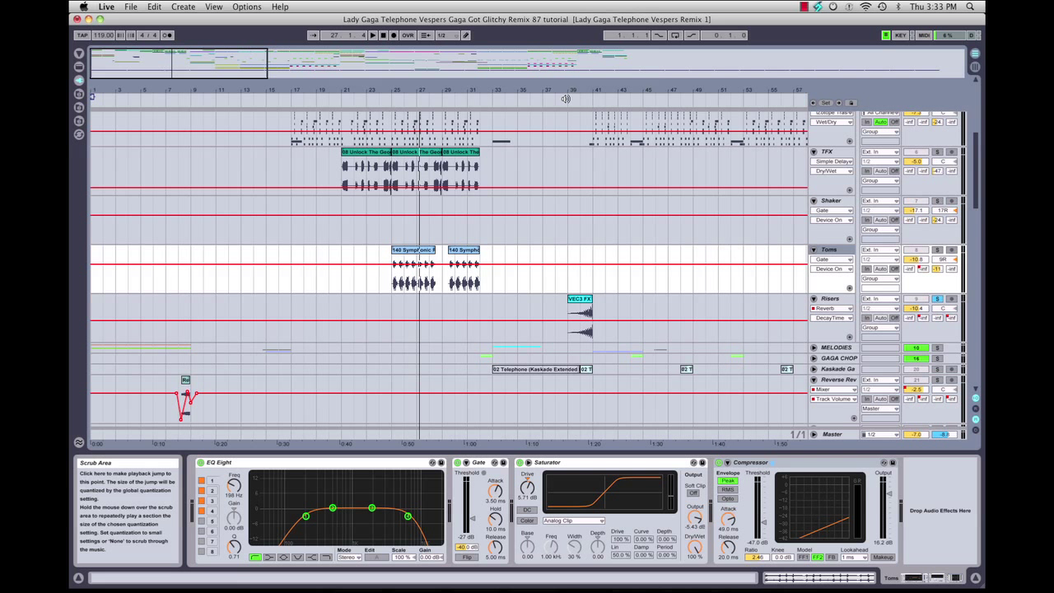
pyautogui.click(566, 99)
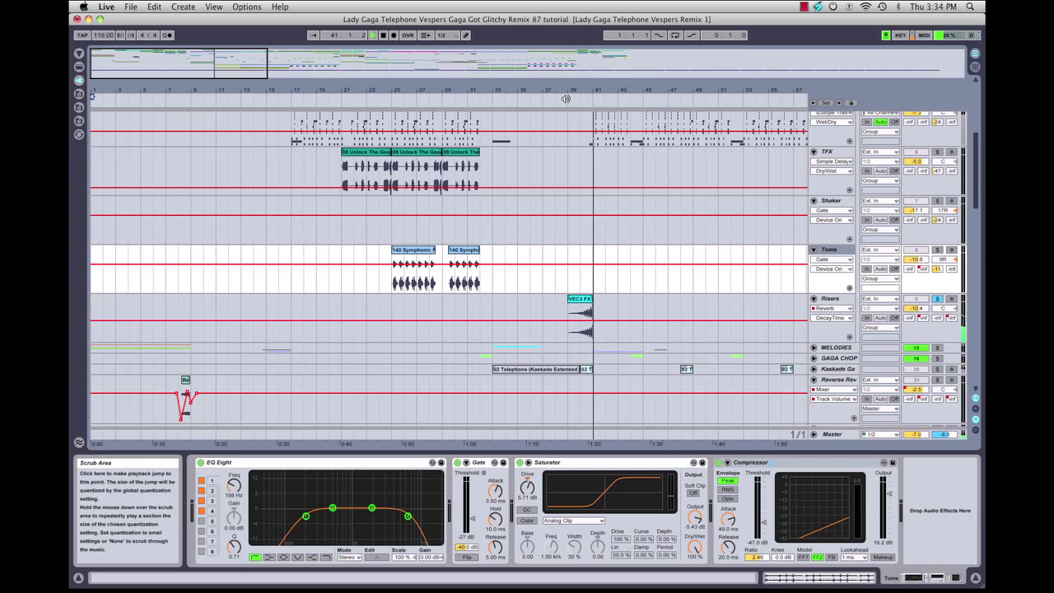
pyautogui.press('space')
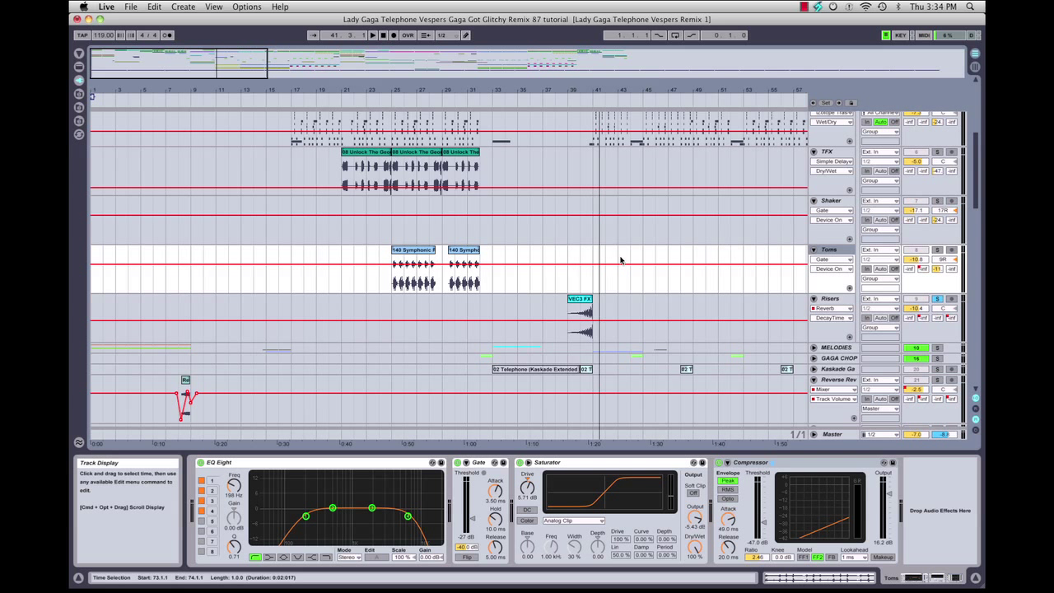
pyautogui.click(938, 298)
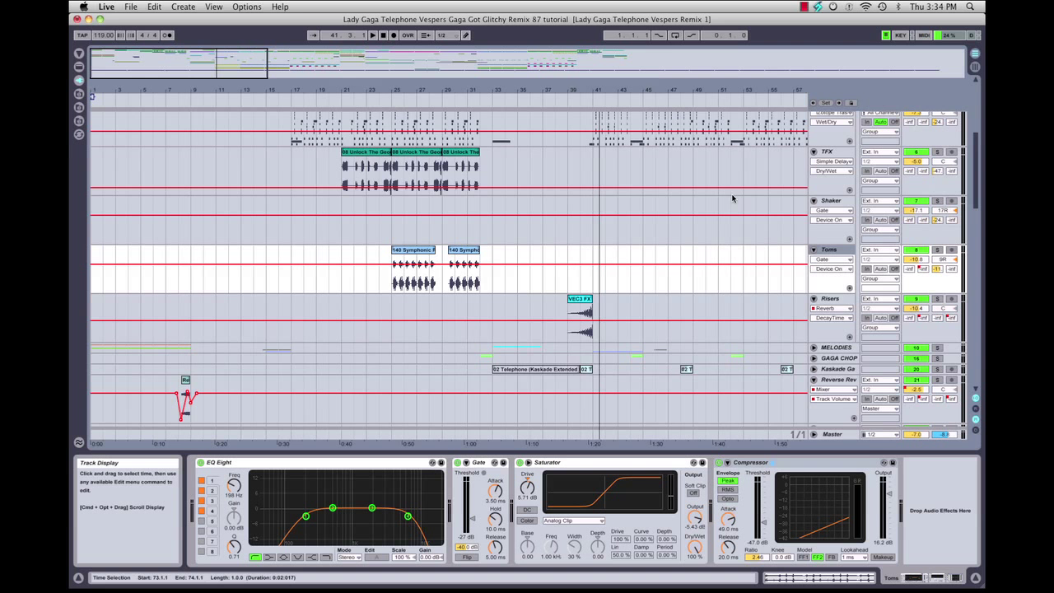
# Scroll down to the Glitchier track and the Noise track's White Noise clips.
pyautogui.scroll(-1, 726, 282)
pyautogui.scroll(-3, 726, 282)
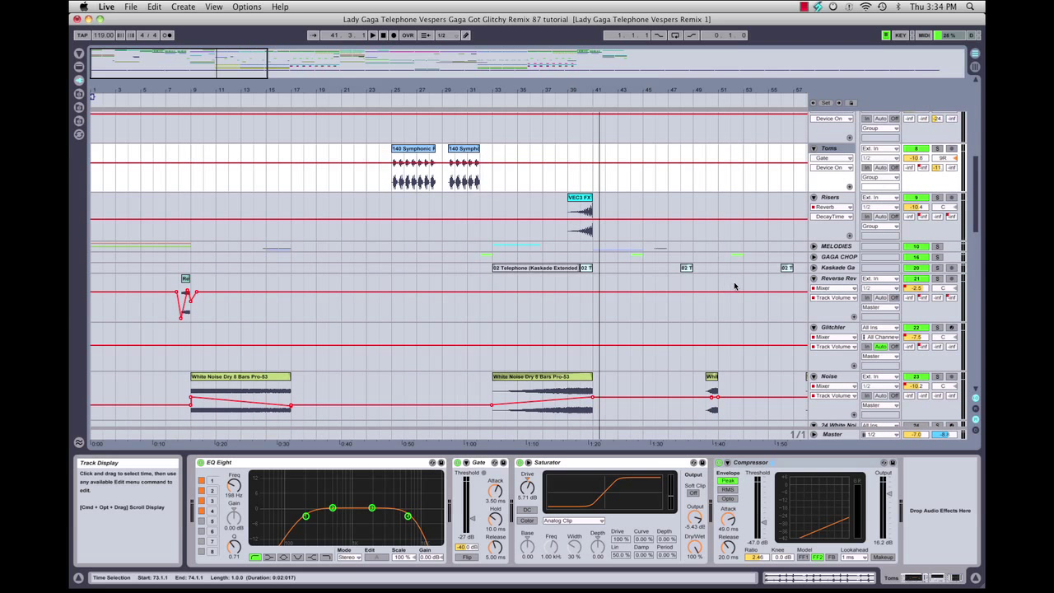